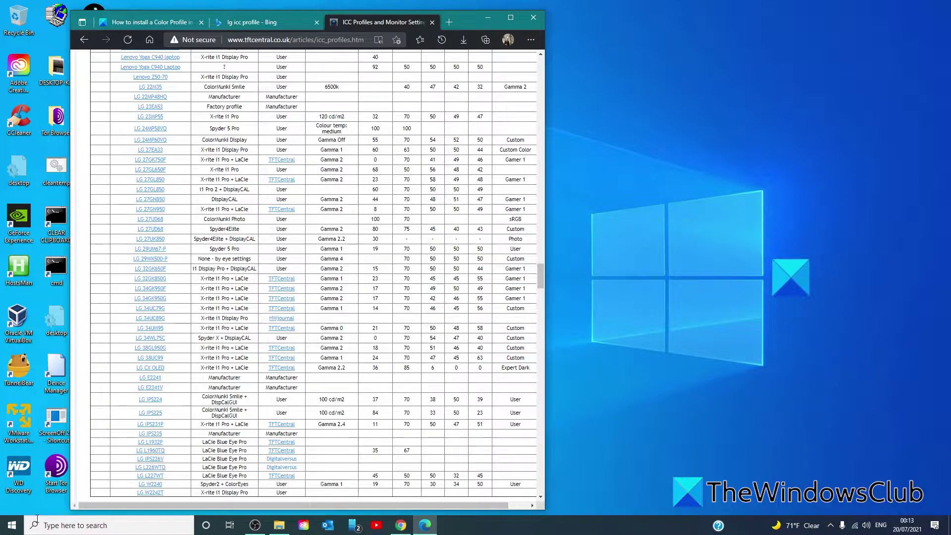
# Open Device Manager and expand Monitors to reveal the Generic PnP Monitor.
pyautogui.rightClick(12, 525)
pyautogui.click(50, 317)
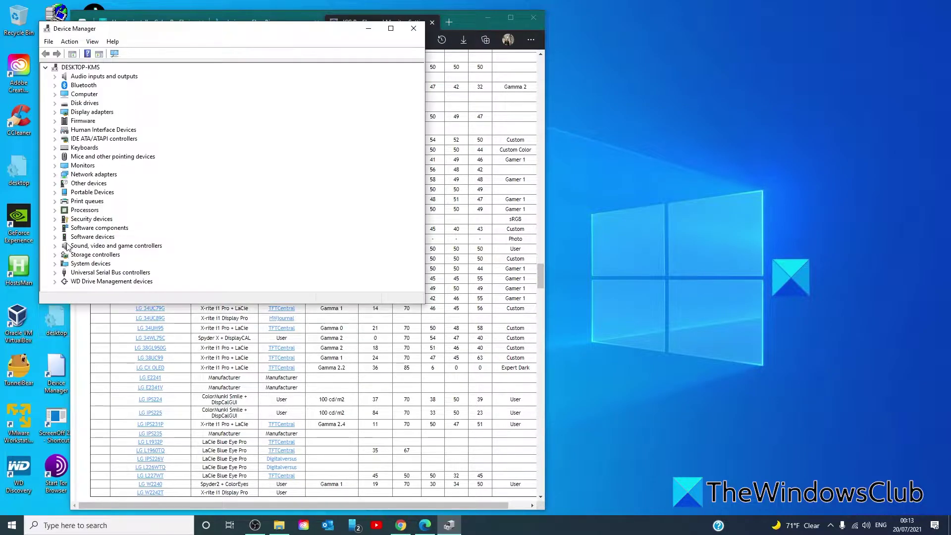
pyautogui.click(54, 165)
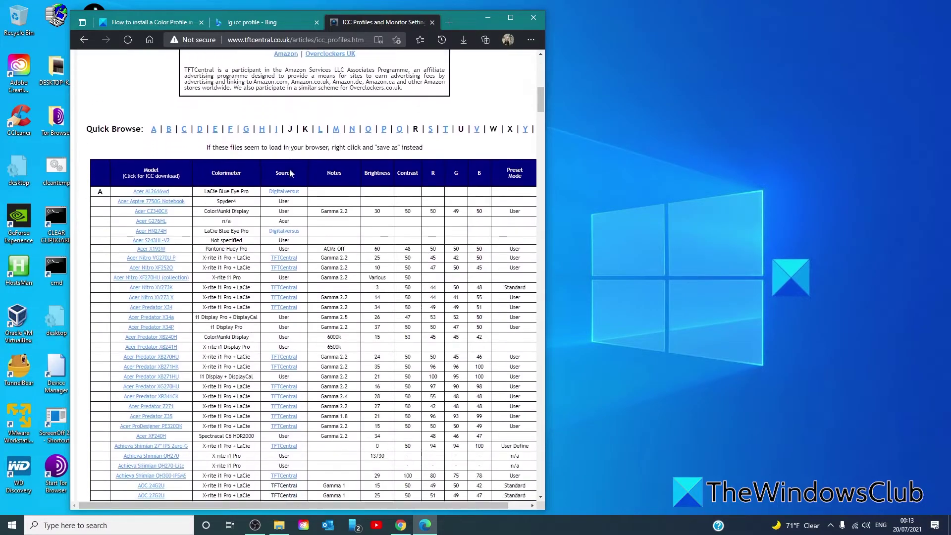
pyautogui.scroll(-10, 291, 173)
pyautogui.scroll(-2, 223, 260)
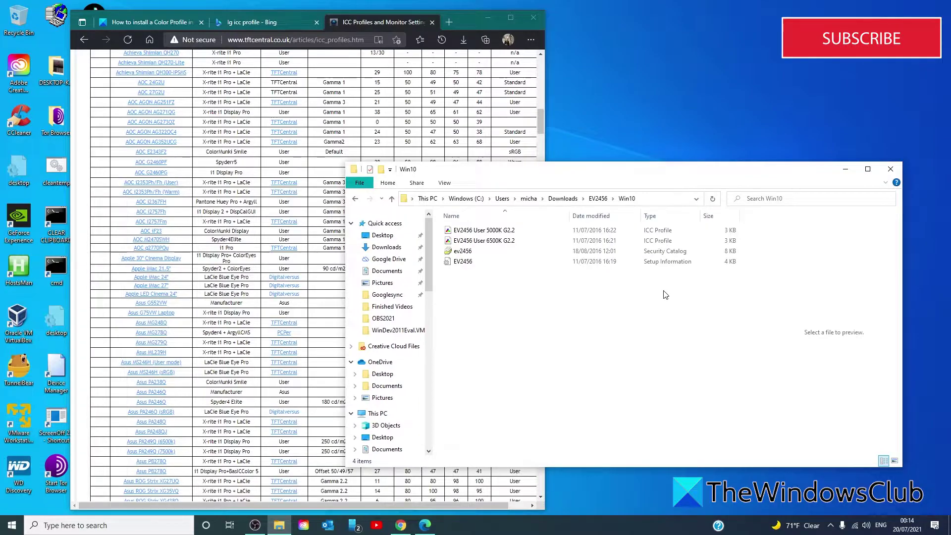
# Bring up the context menu for the EV2456 User 6500K G2.2 ICC profile.
pyautogui.rightClick(489, 242)
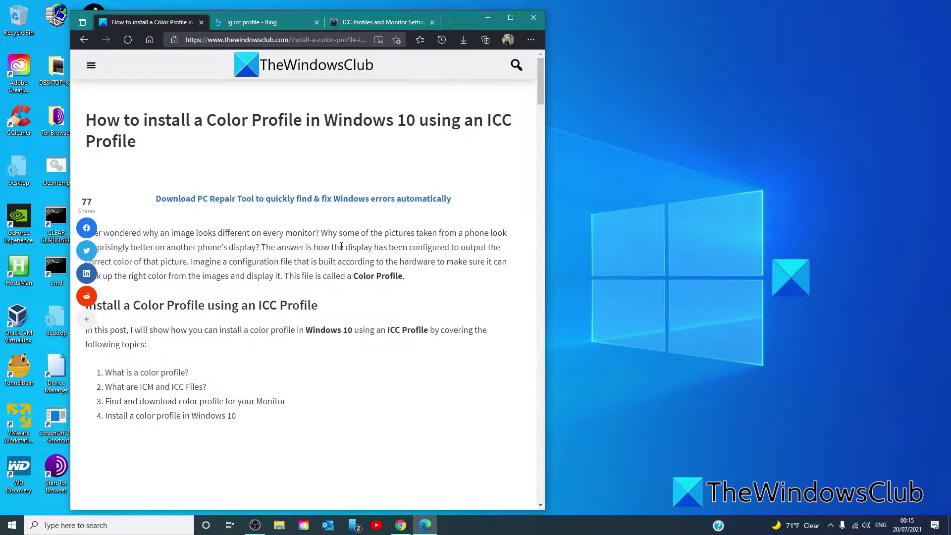
# Search Windows for 'color' and open Color Management from the results.
pyautogui.click(124, 526)
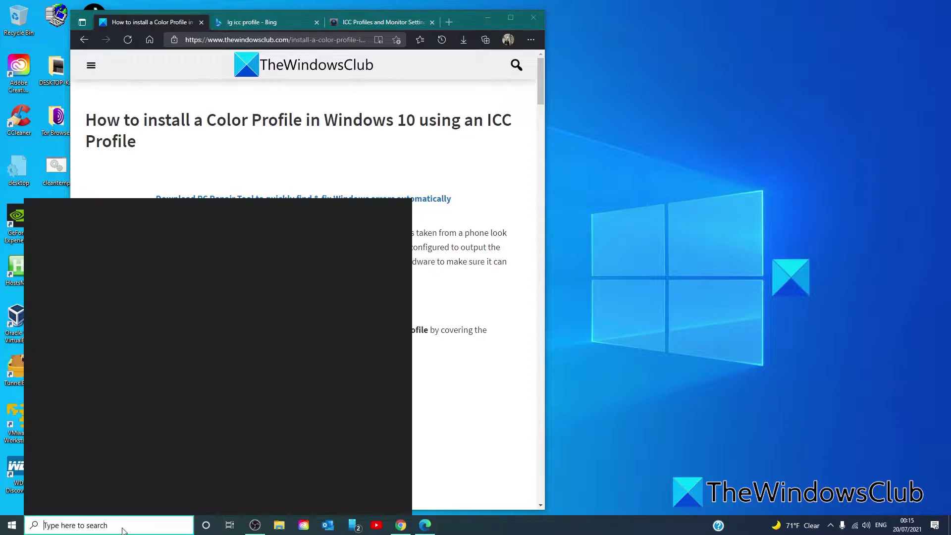
pyautogui.write('color')
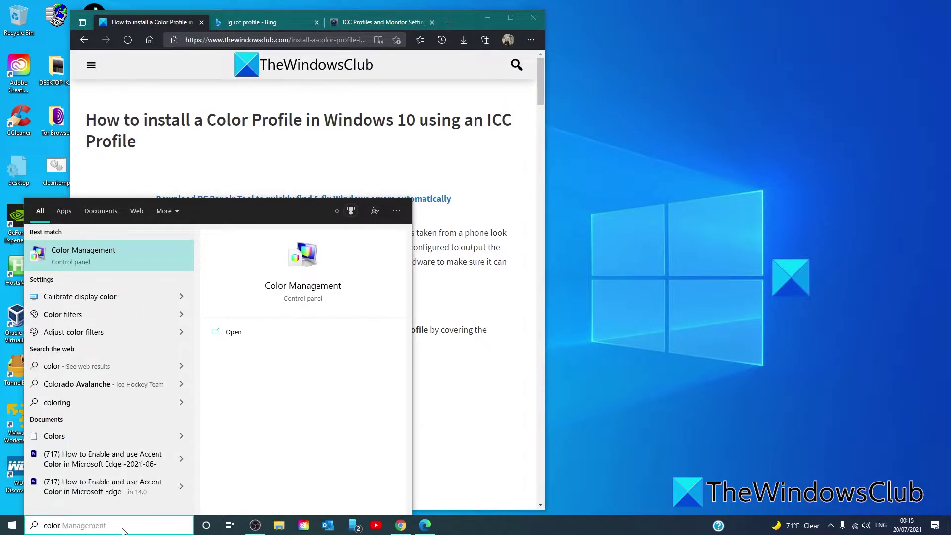
pyautogui.click(303, 286)
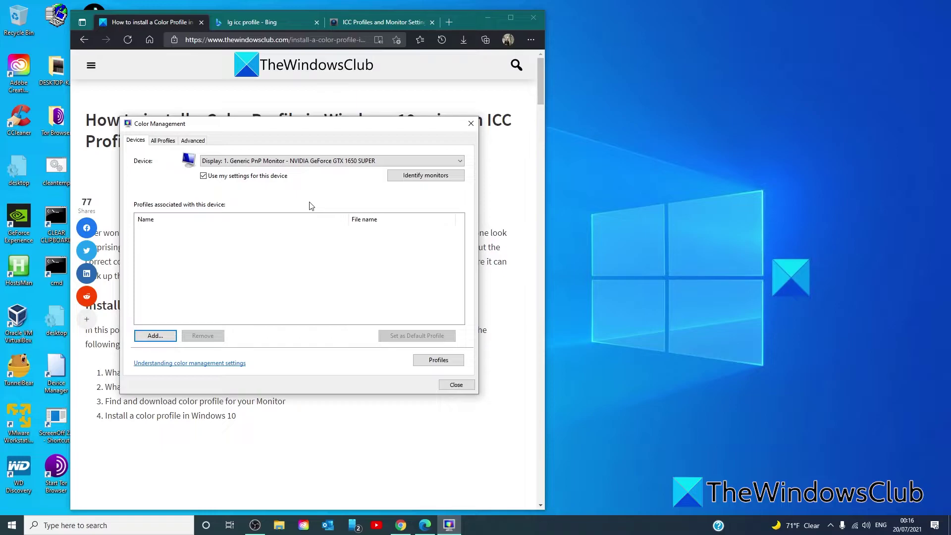
# Add the Adobe RGB (1998) ICC profile to the Generic PnP Monitor as its default.
pyautogui.click(155, 337)
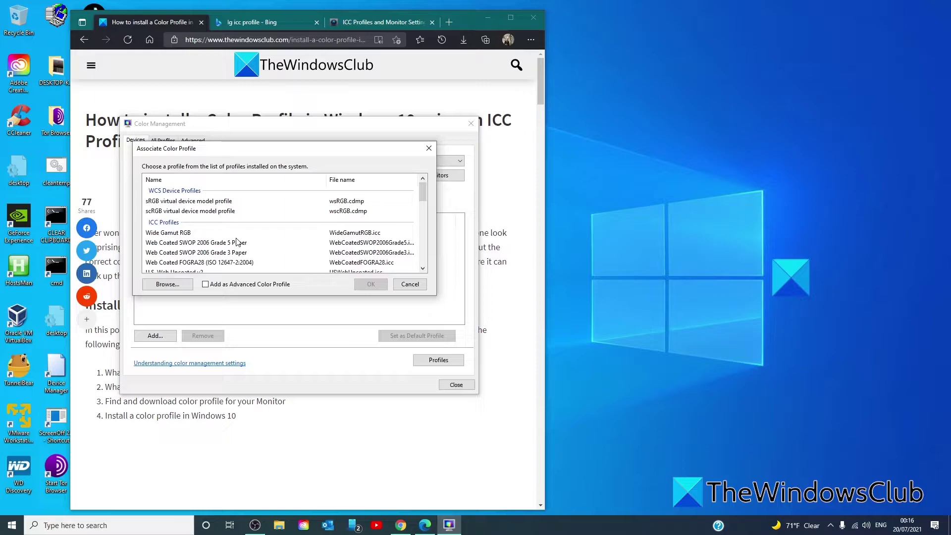
pyautogui.press('Escape')
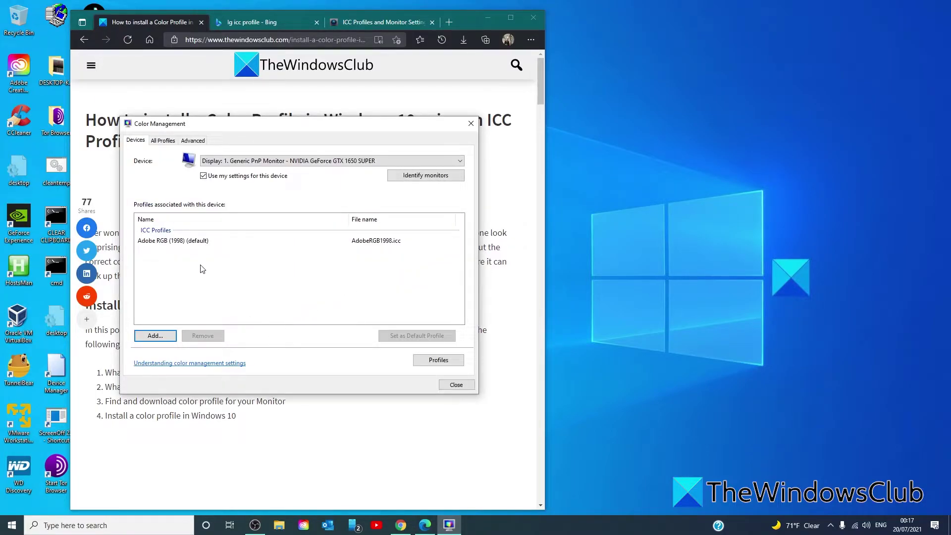
pyautogui.click(197, 250)
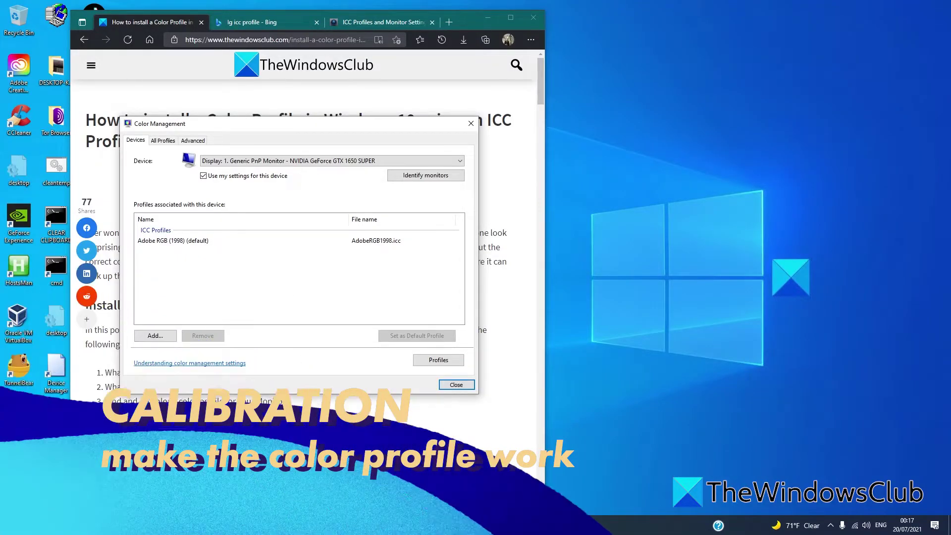
# Search Windows for 'calib' and launch Calibrate display color.
pyautogui.press('super')
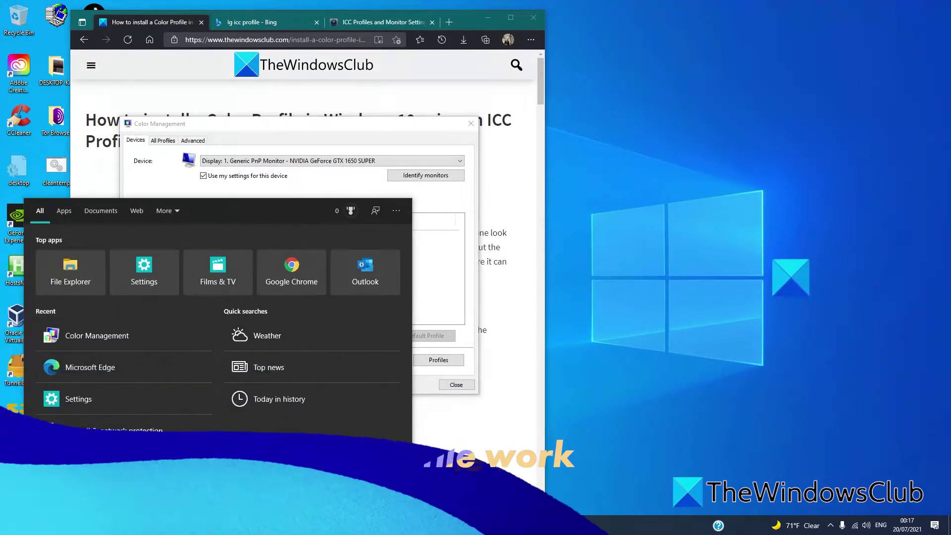
pyautogui.write('calib')
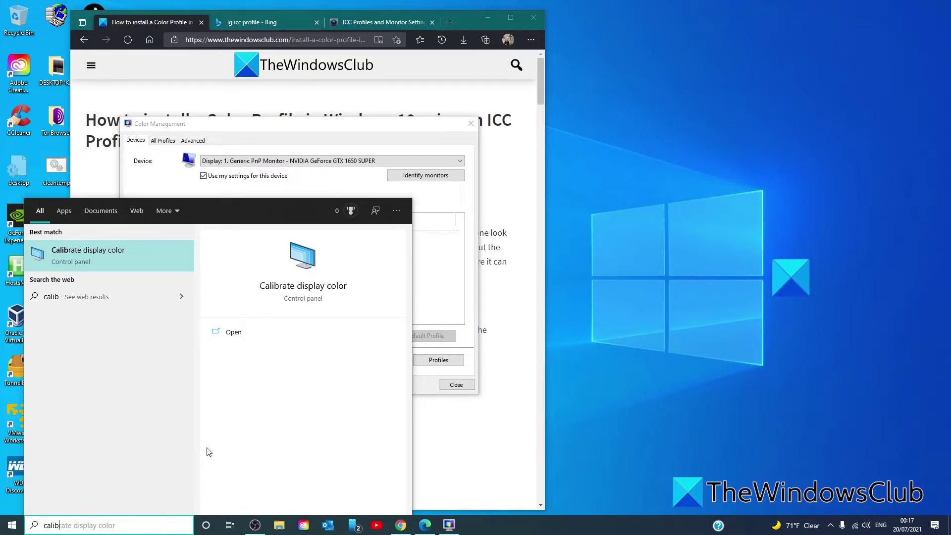
pyautogui.click(302, 289)
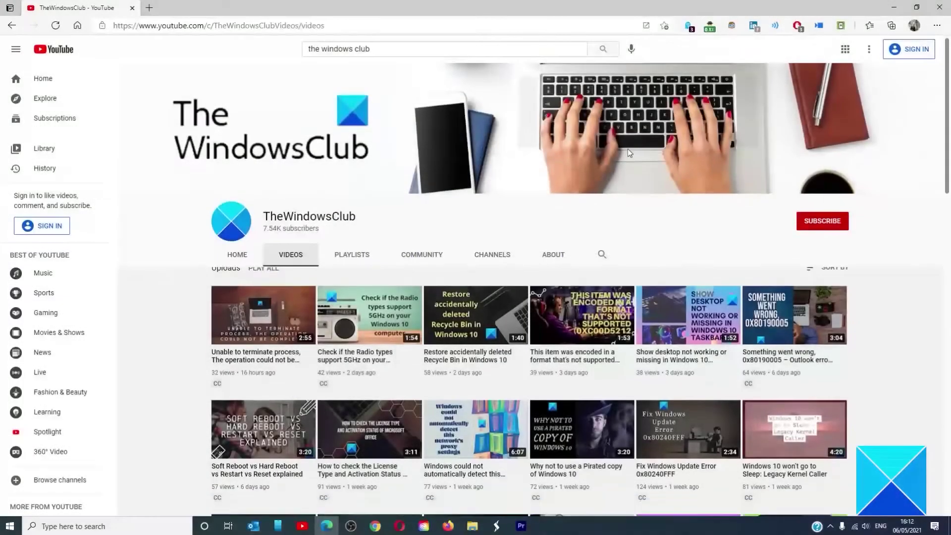
pyautogui.scroll(-5, 629, 148)
pyautogui.scroll(-4, 628, 149)
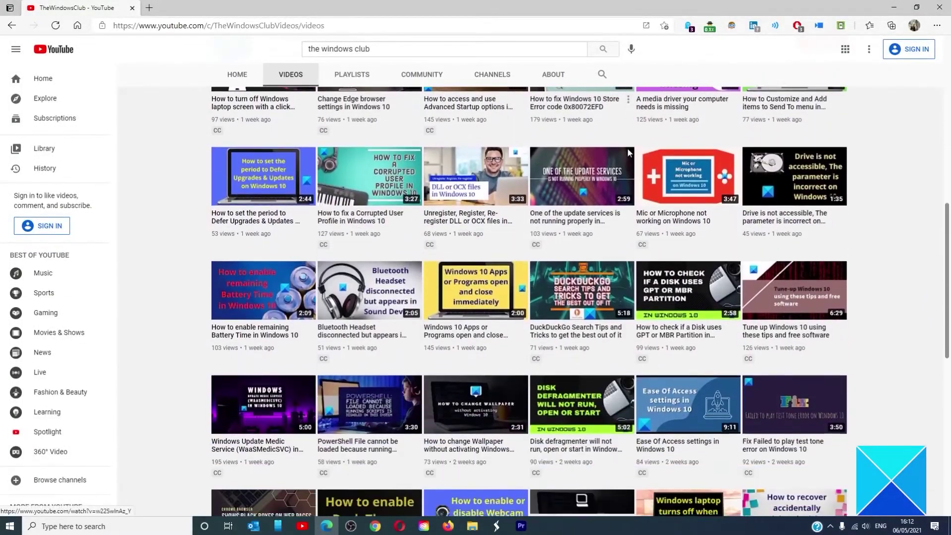
pyautogui.scroll(-3, 628, 149)
pyautogui.scroll(-3, 628, 150)
pyautogui.scroll(-2, 628, 149)
pyautogui.scroll(4, 628, 153)
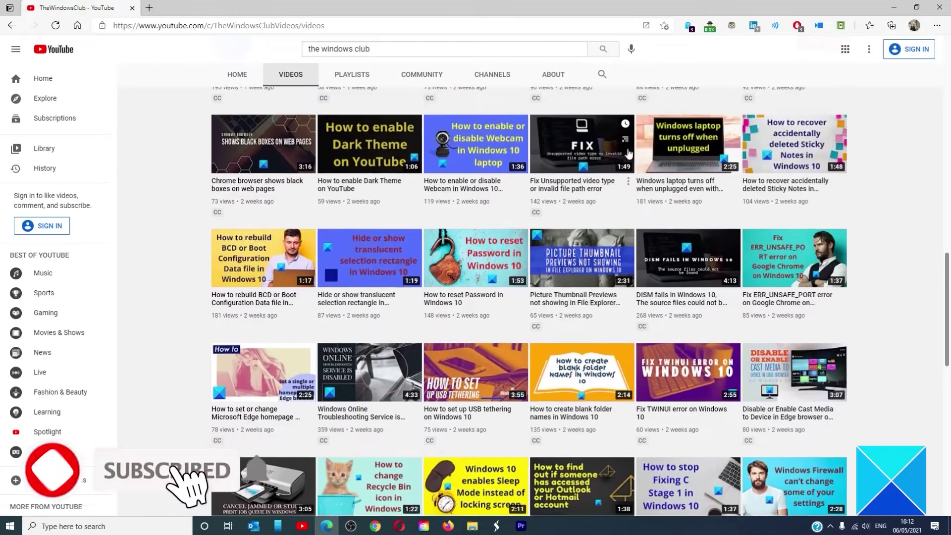
pyautogui.scroll(4, 629, 152)
pyautogui.scroll(3, 628, 152)
pyautogui.scroll(4, 628, 153)
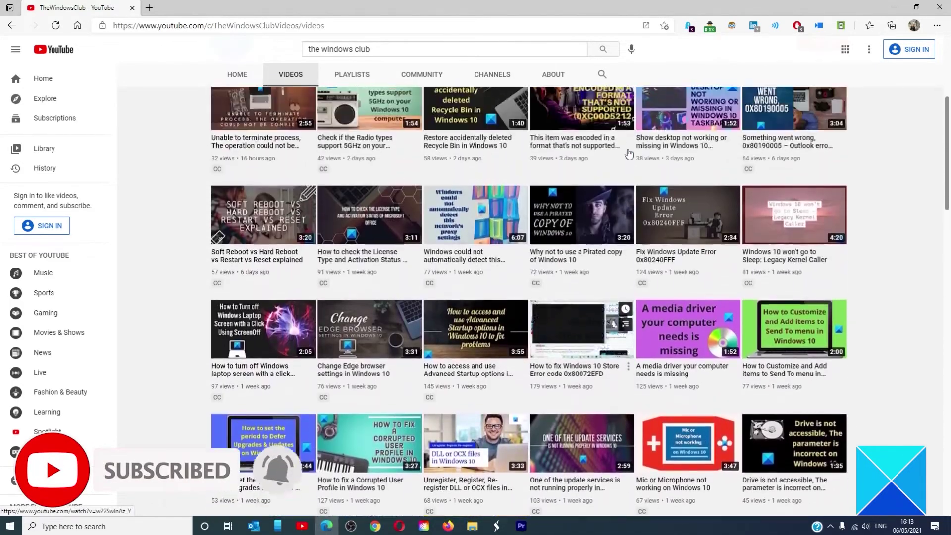